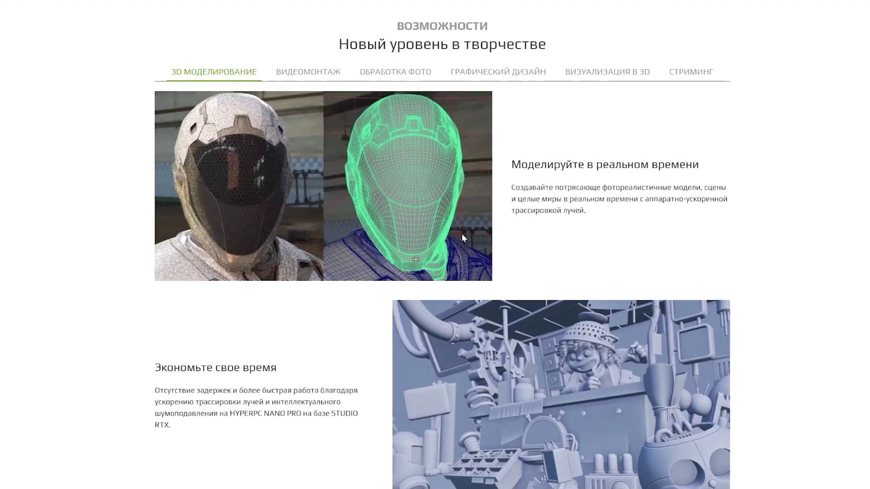
# Filter the HyperPC PRO selector to photo and graphic design, then drag the street photo into DSC00893
pyautogui.click(333, 86)
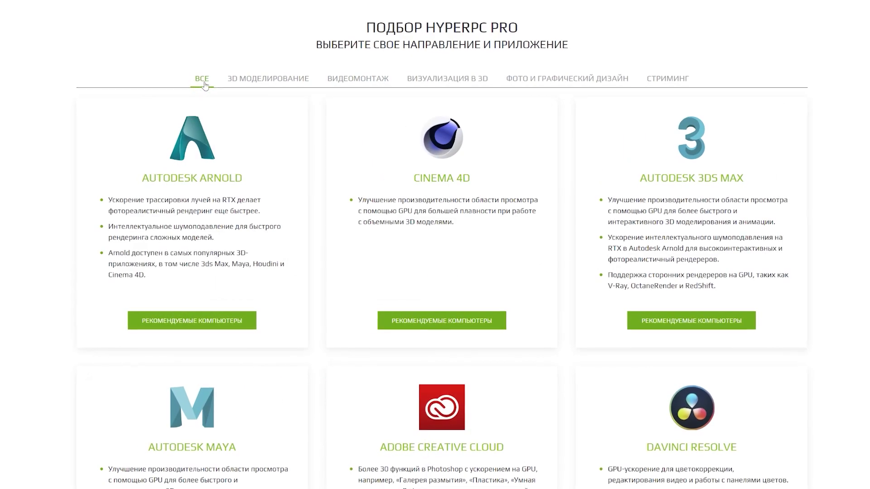
pyautogui.click(258, 78)
pyautogui.click(349, 77)
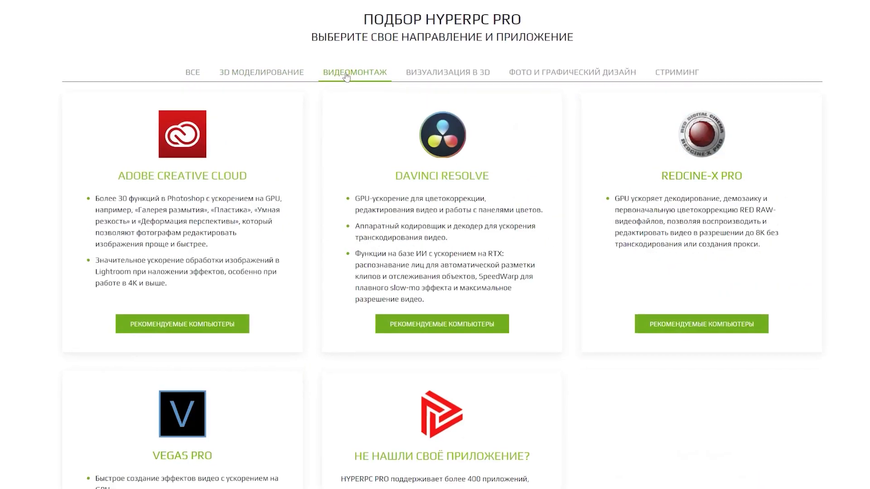
pyautogui.click(437, 72)
pyautogui.click(571, 71)
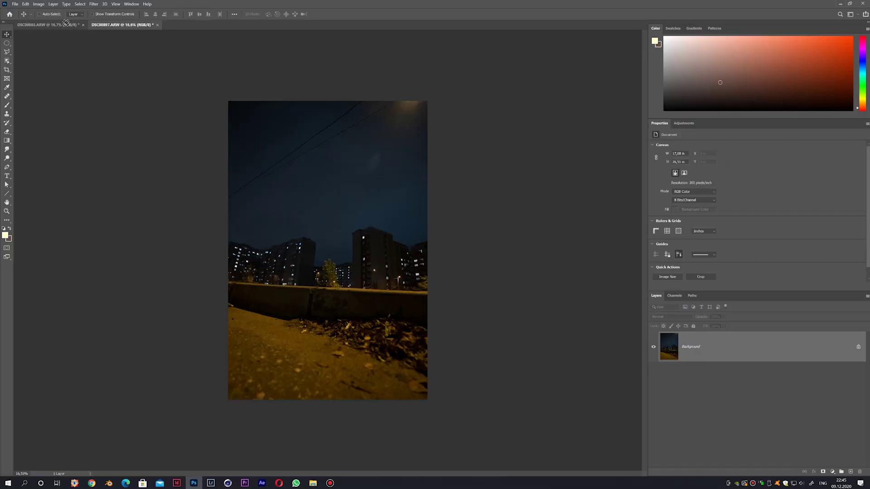
pyautogui.moveTo(66, 23); pyautogui.dragTo(335, 255)
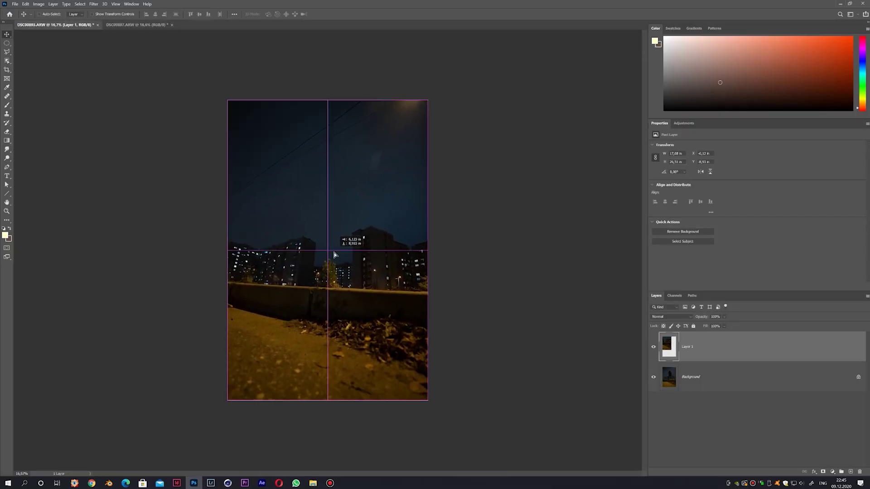
# Move the man's photo above the street layer and hide the street layer to check the cutout
pyautogui.click(683, 374)
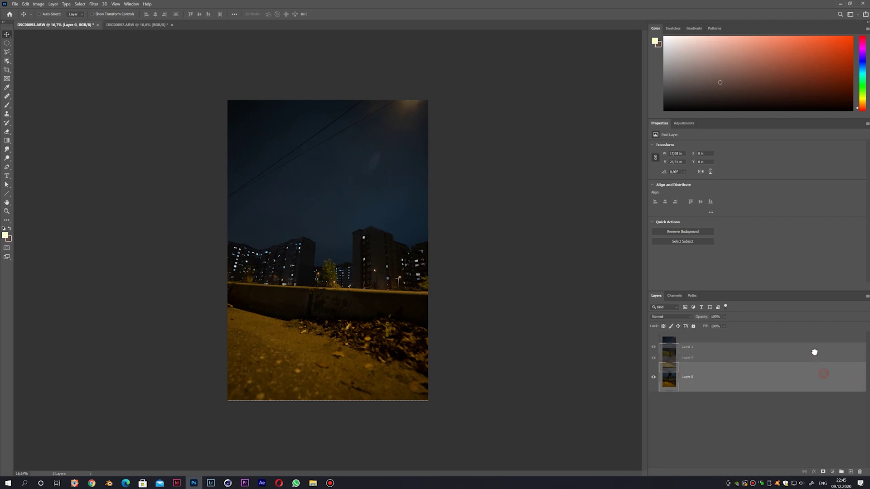
pyautogui.moveTo(815, 354); pyautogui.dragTo(748, 361)
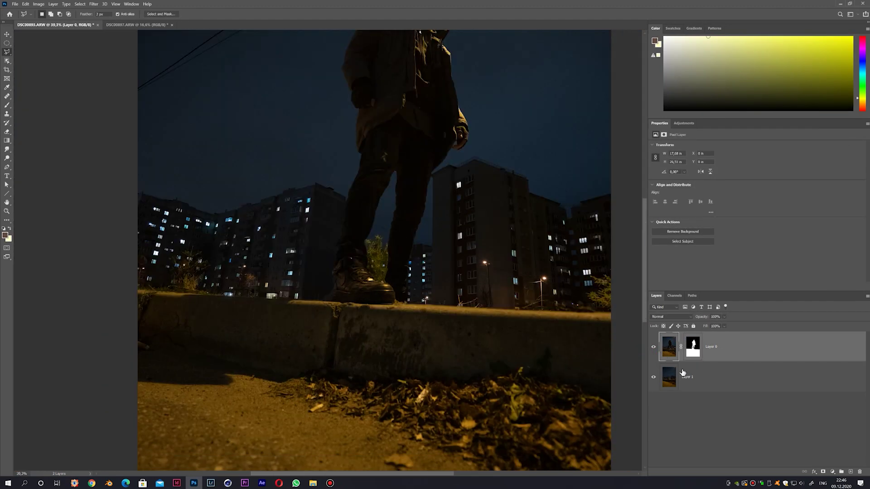
pyautogui.click(653, 377)
pyautogui.scroll(-3, 423, 276)
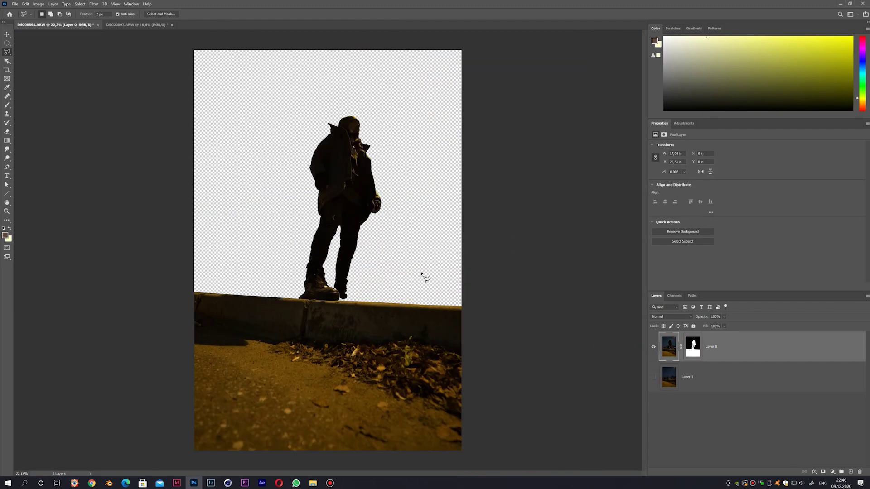
pyautogui.scroll(-2, 383, 247)
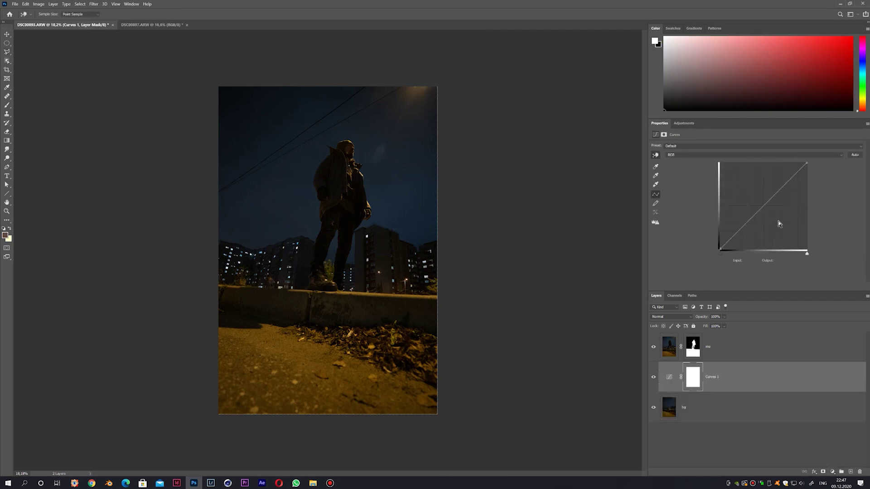
# Darken the image with Curves, mask the sky out of bg, and add a layer beneath it
pyautogui.moveTo(808, 162); pyautogui.dragTo(811, 188)
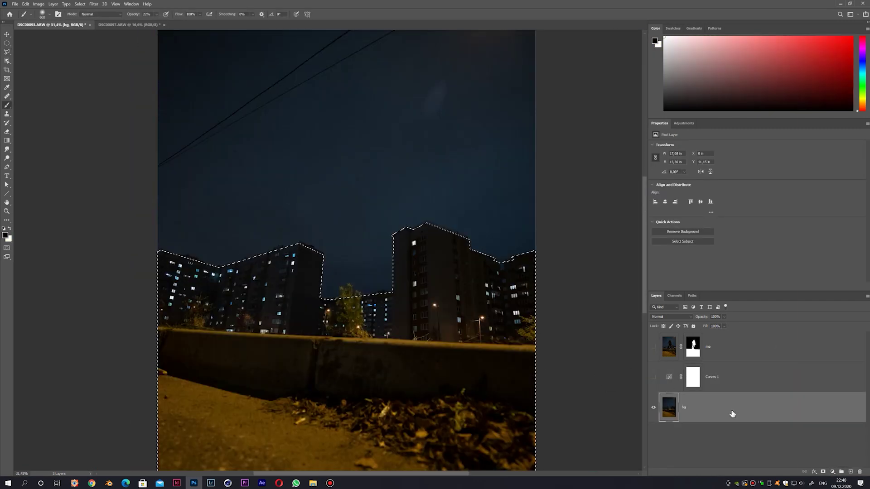
pyautogui.click(823, 473)
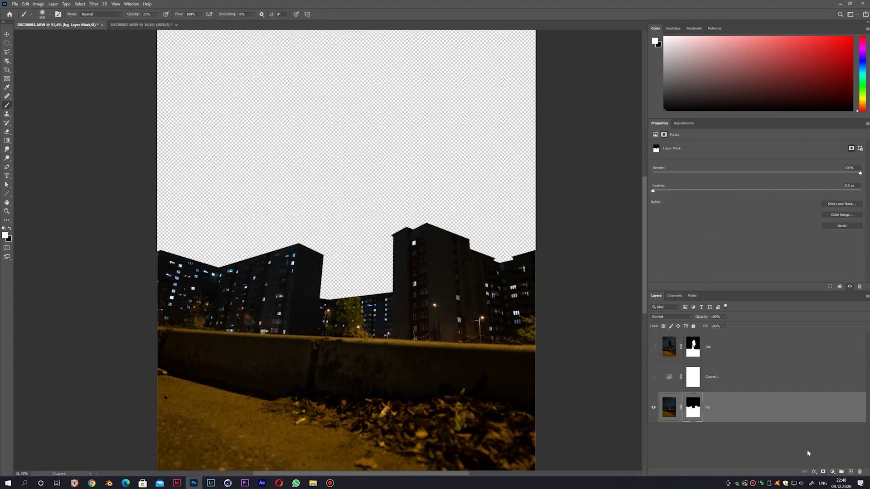
pyautogui.click(850, 472)
pyautogui.moveTo(730, 361); pyautogui.dragTo(733, 438)
# Fill the new layer black and stretch the street layer's top corners outward
pyautogui.press('x')
pyautogui.hotkey('alt', 'BackSpace')
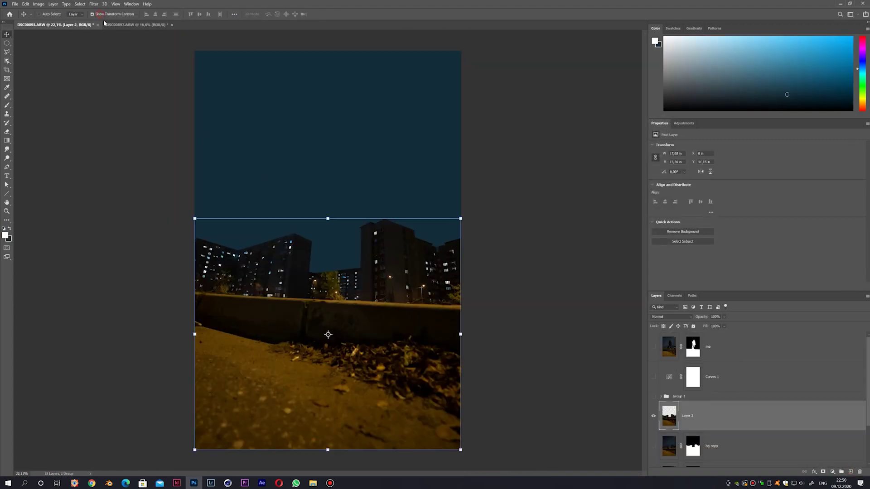
pyautogui.moveTo(198, 221)
pyautogui.mouseDown()
pyautogui.moveTo(171, 210)
pyautogui.moveTo(152, 228)
pyautogui.mouseUp()
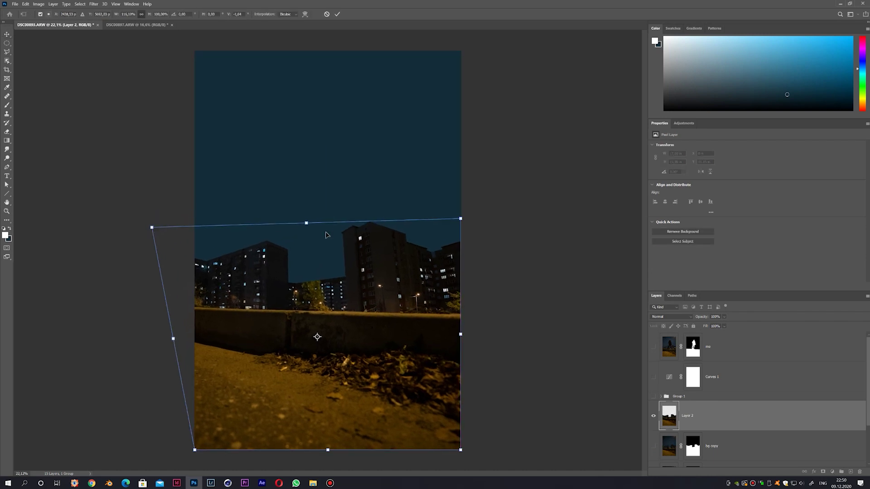
pyautogui.moveTo(460, 219); pyautogui.dragTo(493, 221)
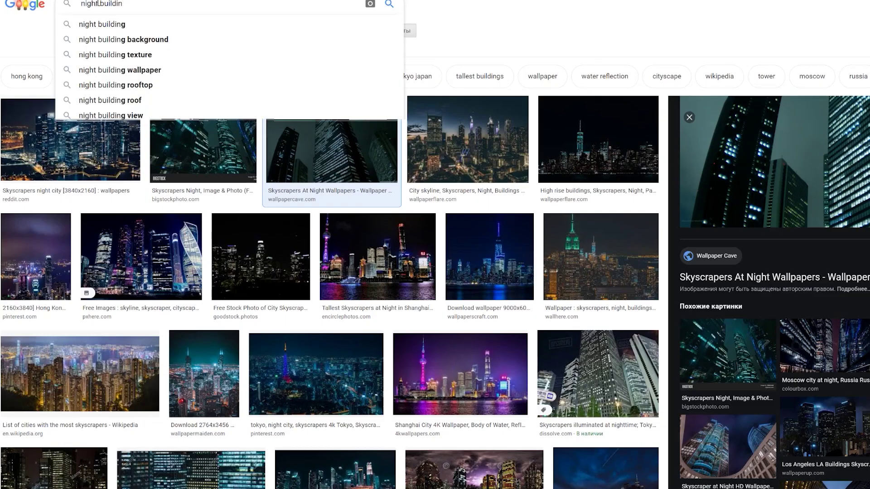
# Search Google Images for 'night building texture'
pyautogui.write('ght building')
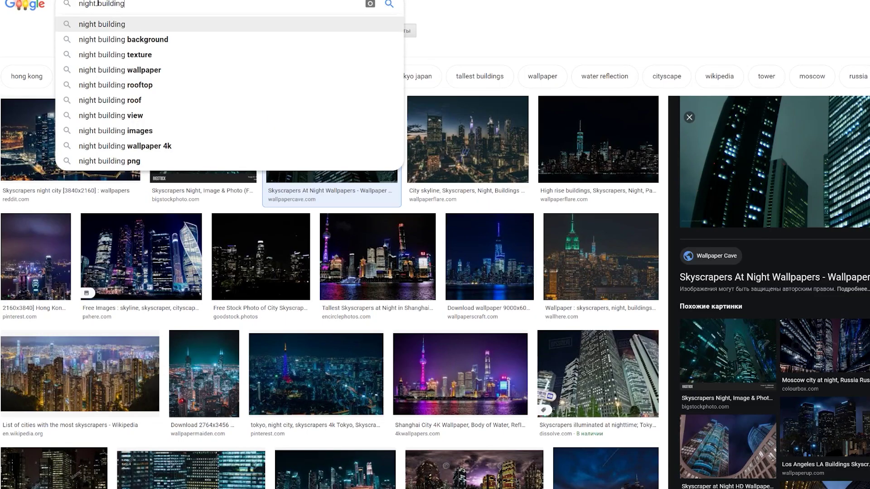
pyautogui.press('Down')
pyautogui.press('Down')
pyautogui.press('Return')
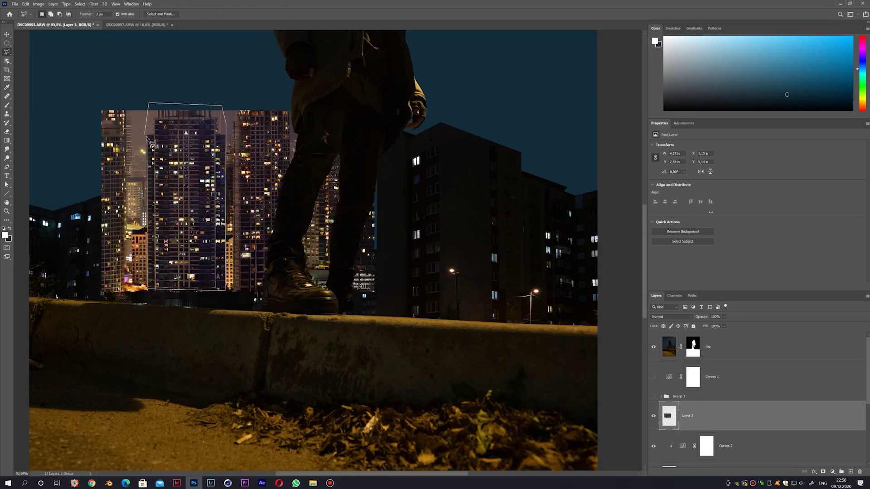
# Copy one selected tower onto its own layer and flip it vertically
pyautogui.click(147, 137)
pyautogui.hotkey('ctrl', 'j')
pyautogui.hotkey('ctrl', 't')
pyautogui.rightClick(213, 216)
pyautogui.click(238, 337)
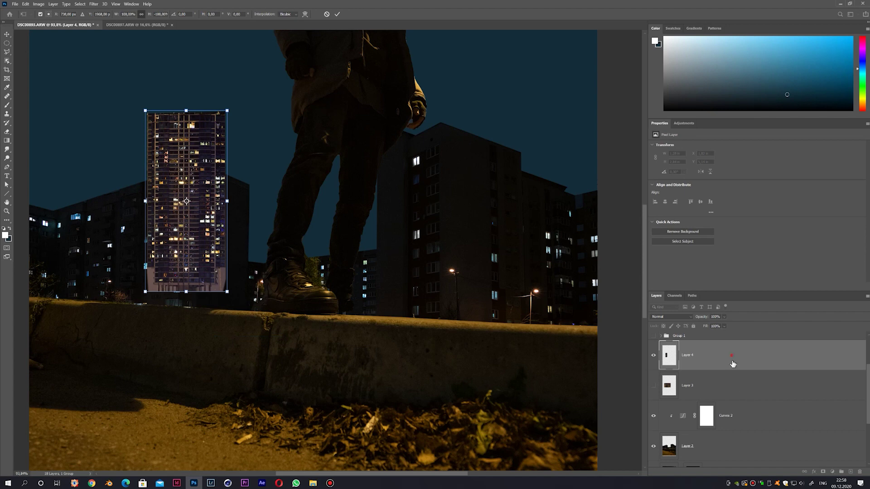
pyautogui.hotkey('ctrl', '0')
# Enlarge and skew the tower copy into a tall block over the skyline
pyautogui.moveTo(187, 206); pyautogui.dragTo(201, 213)
pyautogui.moveTo(201, 89); pyautogui.dragTo(201, 110)
pyautogui.scroll(-3, 274, 226)
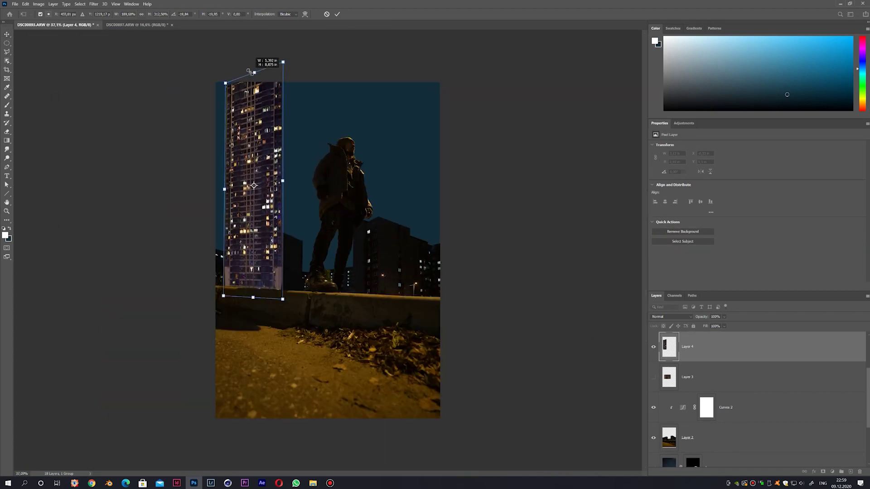
pyautogui.scroll(1, 253, 182)
pyautogui.moveTo(215, 186); pyautogui.dragTo(218, 178)
pyautogui.press('Return')
pyautogui.hotkey('ctrl', '0')
pyautogui.click(833, 472)
# Add a clipped Curves adjustment, then duplicate the tower, mirror it horizontally, raise and narrow it
pyautogui.click(788, 114)
pyautogui.hotkey('ctrl', 'j')
pyautogui.hotkey('ctrl', 't')
pyautogui.rightClick(301, 196)
pyautogui.click(322, 313)
pyautogui.moveTo(316, 231); pyautogui.dragTo(316, 215)
pyautogui.moveTo(334, 171); pyautogui.dragTo(317, 171)
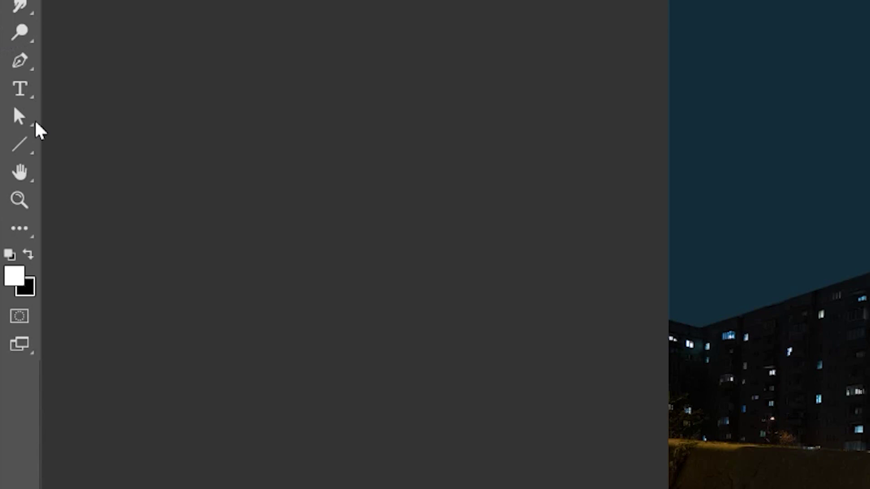
# Switch to the Line tool for drawing perspective guide lines
pyautogui.rightClick(7, 193)
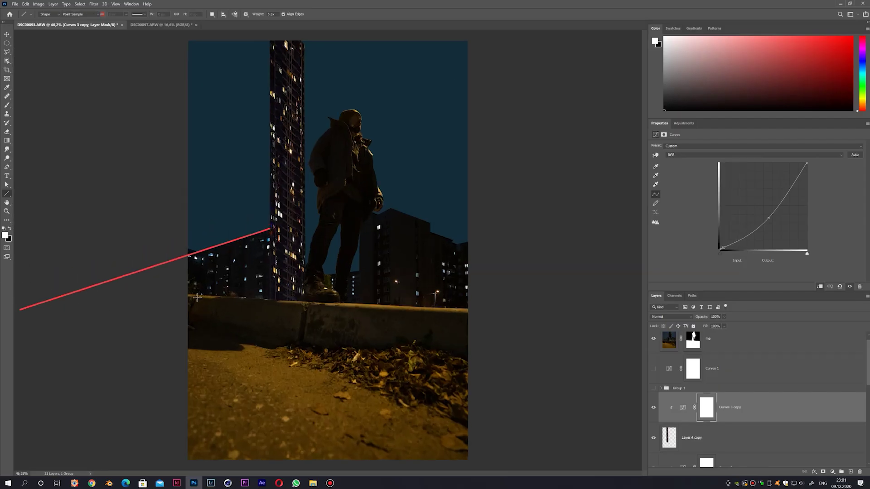
pyautogui.keyDown('alt'); pyautogui.scroll(3, 197, 285); pyautogui.keyUp('alt')
pyautogui.keyDown('alt'); pyautogui.scroll(-4, 317, 254); pyautogui.keyUp('alt')
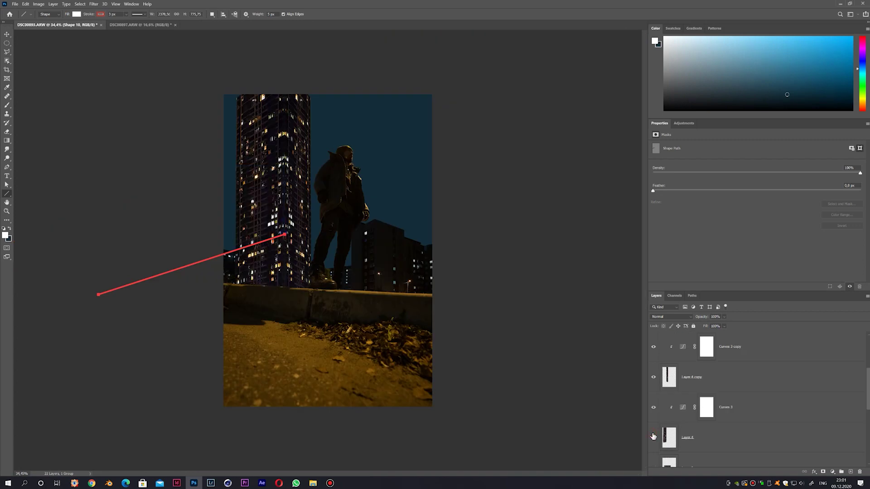
pyautogui.scroll(4, 254, 235)
pyautogui.scroll(-3, 272, 233)
# Show the duplicate tower and tilt it about 1.7° to match the perspective lines
pyautogui.click(689, 377)
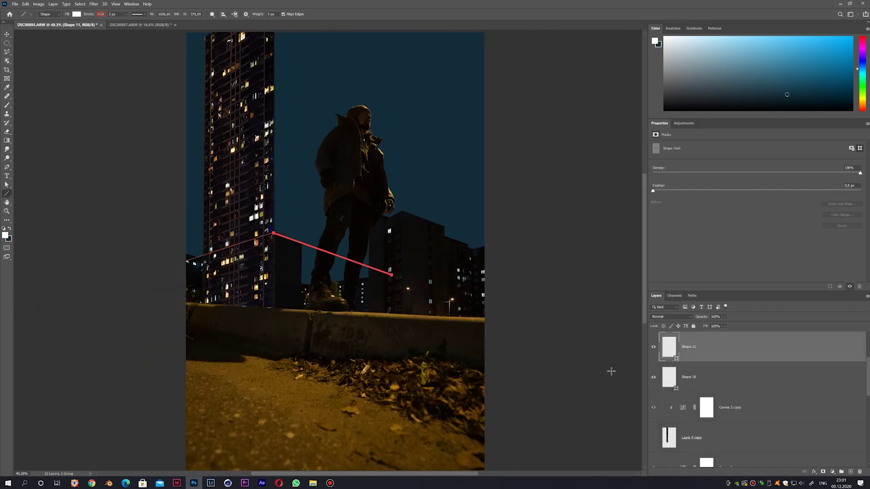
pyautogui.hotkey('ctrl', 't')
pyautogui.moveTo(335, 227); pyautogui.dragTo(336, 204)
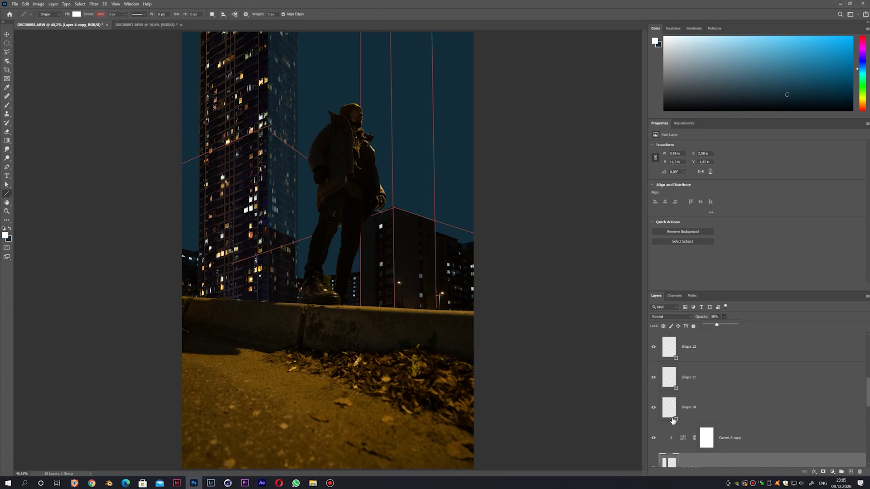
pyautogui.click(690, 406)
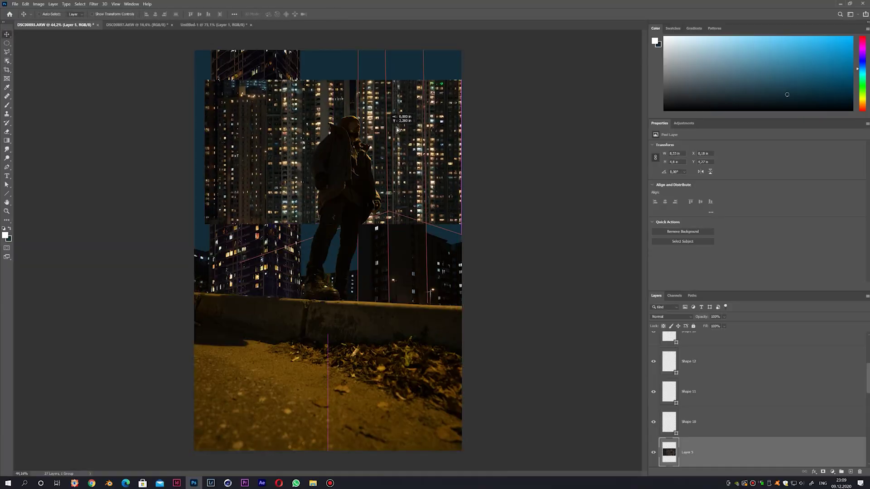
# Narrow the pasted Hong Kong building strip from its right side
pyautogui.scroll(3, 466, 122)
pyautogui.scroll(3, 410, 186)
pyautogui.scroll(-4, 411, 186)
pyautogui.click(7, 43)
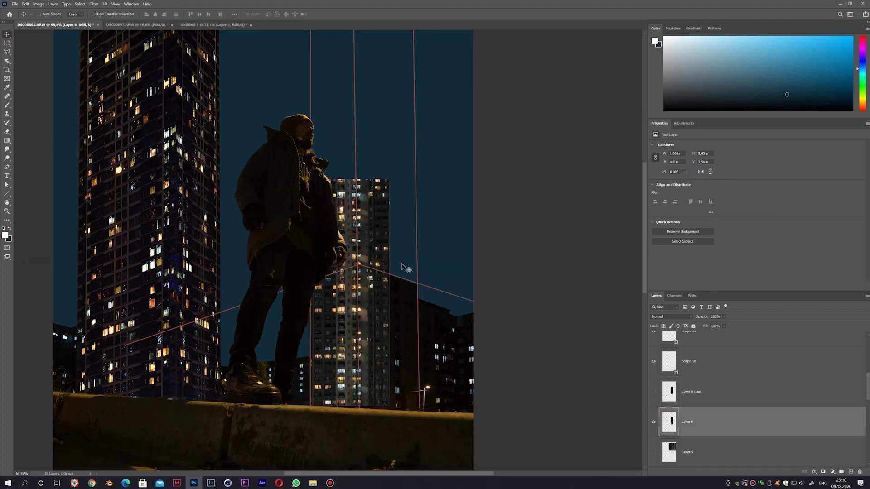
pyautogui.moveTo(407, 270); pyautogui.dragTo(358, 295)
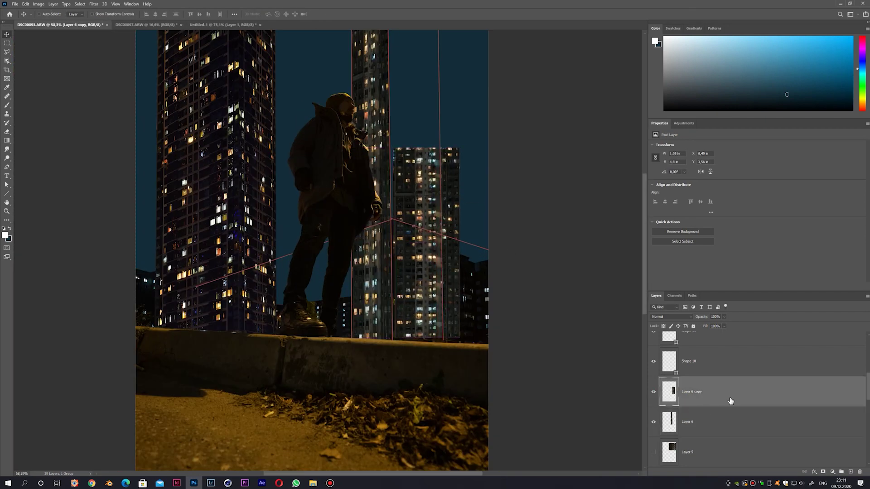
# Move the tower copy below its original layer and copy the neon-sign image from the browser
pyautogui.hotkey('ctrl', '[')
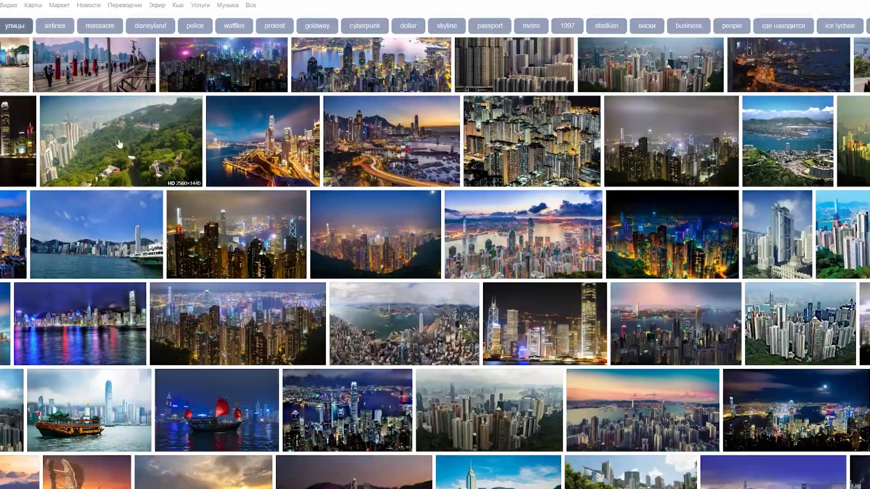
pyautogui.scroll(-5, 435, 245)
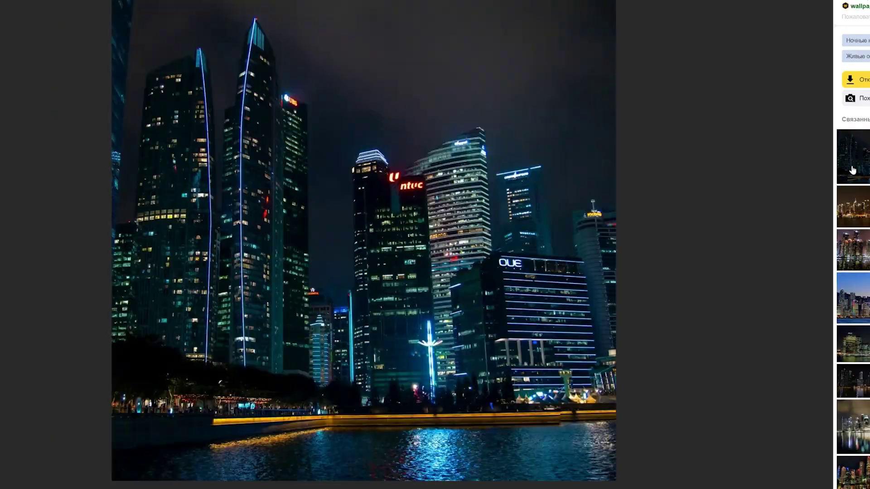
pyautogui.rightClick(474, 226)
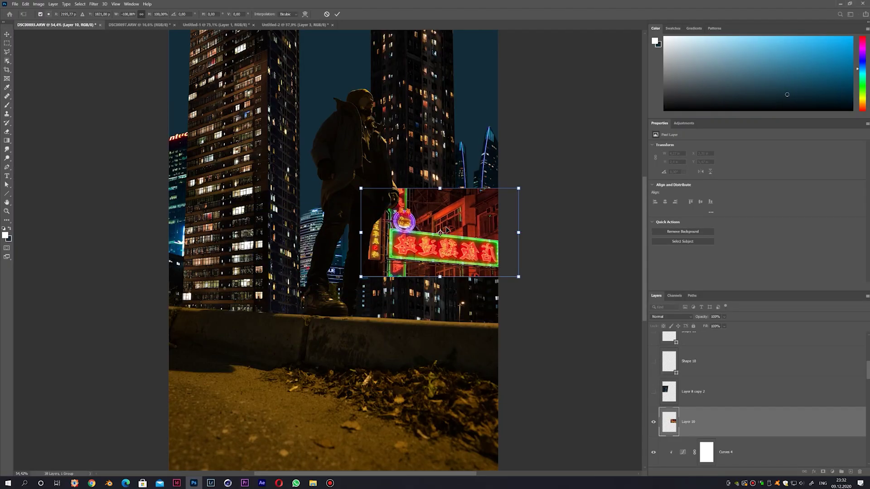
# Place the neon-sign photo, nudge it left, and hide Layer 10
pyautogui.press('Return')
pyautogui.scroll(5, 436, 237)
pyautogui.moveTo(426, 259); pyautogui.dragTo(405, 263)
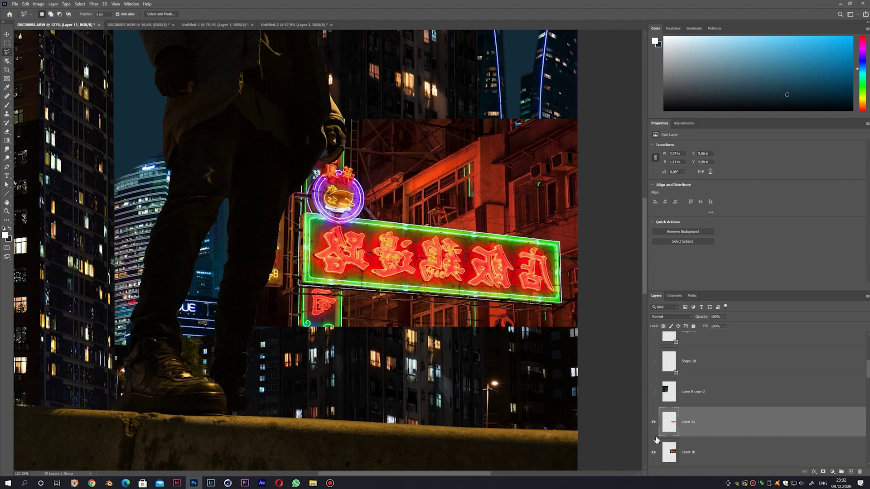
pyautogui.click(654, 453)
pyautogui.scroll(-3, 480, 186)
pyautogui.scroll(-1, 479, 186)
pyautogui.scroll(2, 480, 186)
# Move the cut-out sign onto the right tower, shrink it to about half size, and skew it
pyautogui.press('v')
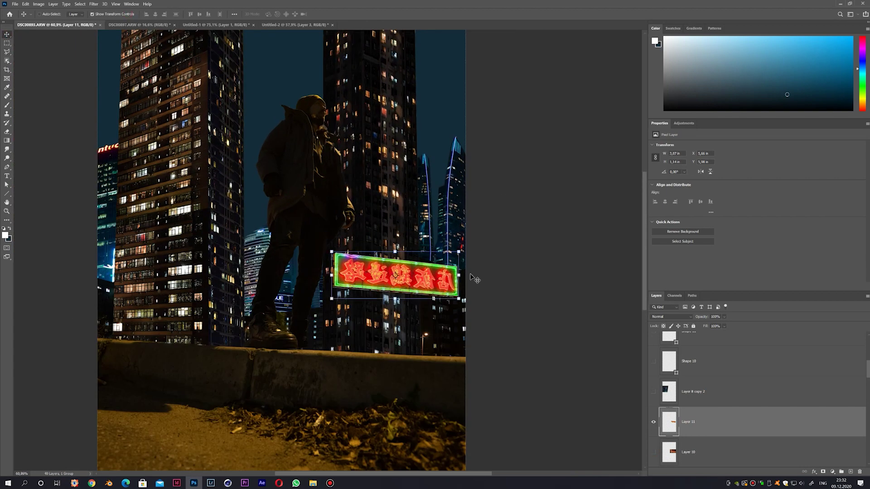
pyautogui.hotkey('ctrl', 't')
pyautogui.moveTo(396, 275); pyautogui.dragTo(408, 91)
pyautogui.moveTo(442, 50); pyautogui.dragTo(401, 77)
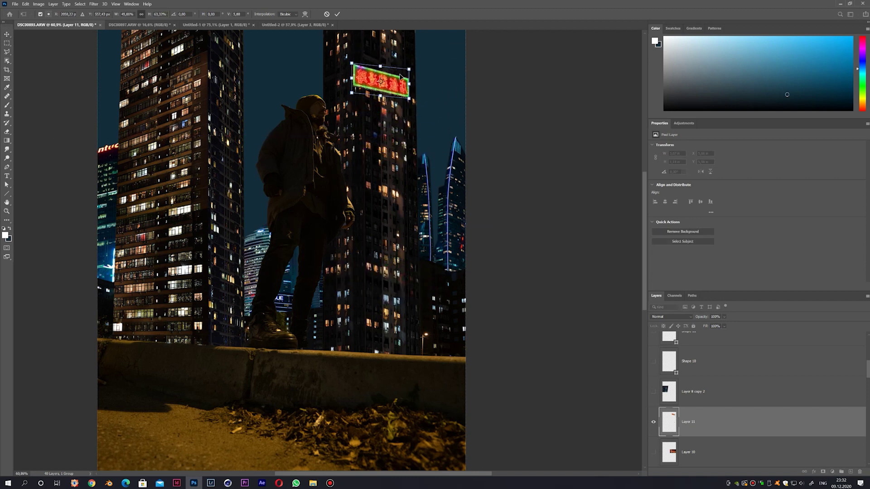
pyautogui.scroll(3, 410, 71)
pyautogui.moveTo(426, 136); pyautogui.dragTo(431, 140)
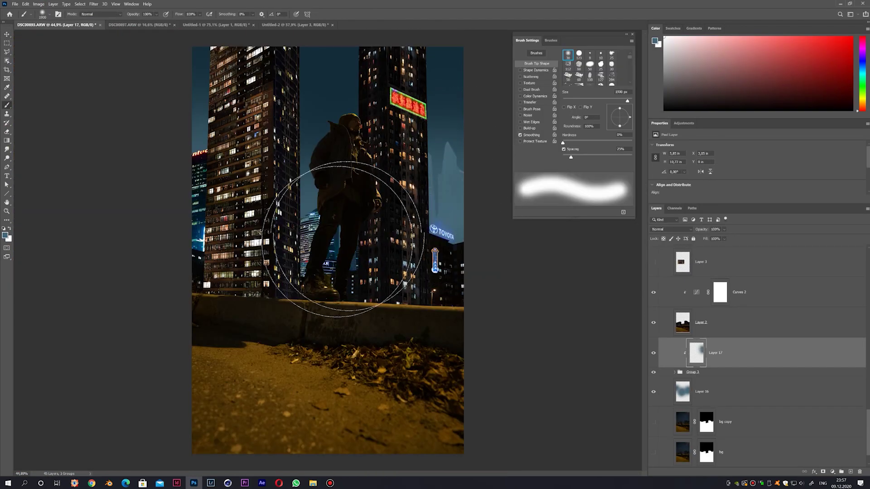
# Paint blue haze into the left sky and around the legs
pyautogui.moveTo(321, 224)
pyautogui.mouseDown()
pyautogui.moveTo(311, 172)
pyautogui.moveTo(242, 175)
pyautogui.moveTo(204, 145)
pyautogui.moveTo(213, 105)
pyautogui.moveTo(321, 175)
pyautogui.mouseUp()
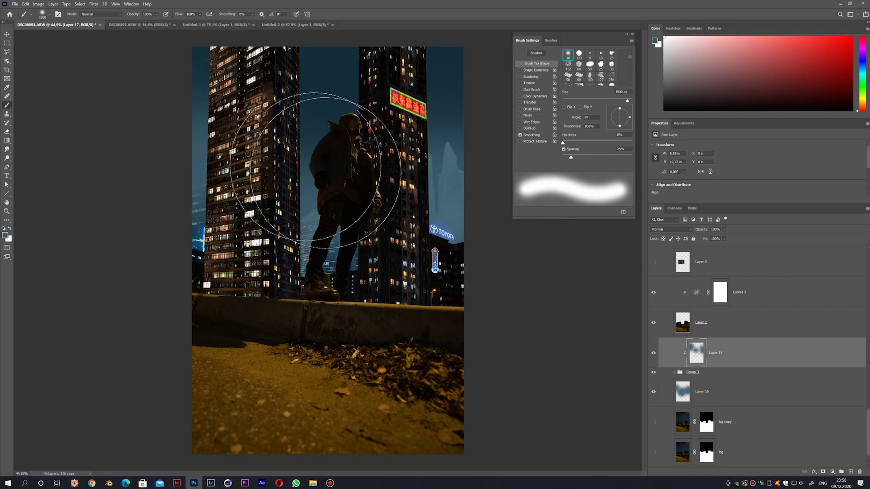
pyautogui.scroll(-3, 467, 152)
pyautogui.scroll(3, 317, 226)
pyautogui.scroll(2, 136, 227)
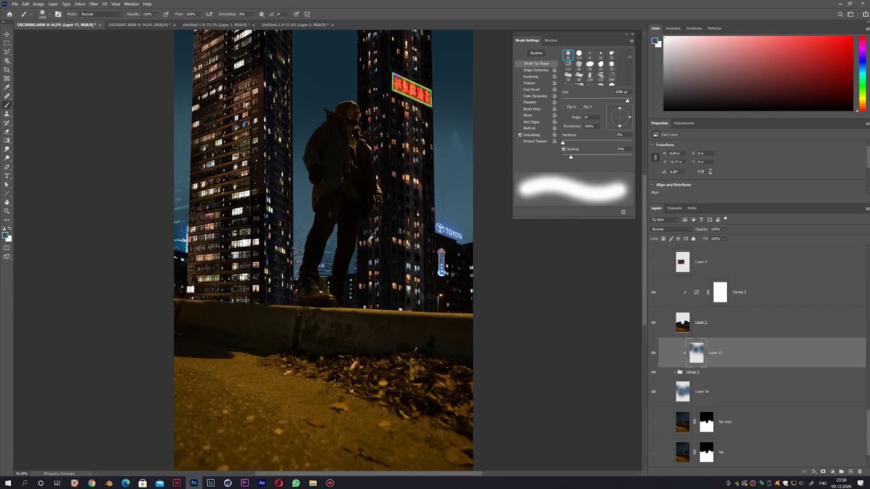
# Set a dark foreground colour and clip Layer 17 to the layer beneath
pyautogui.click(5, 235)
pyautogui.click(532, 181)
pyautogui.click(648, 125)
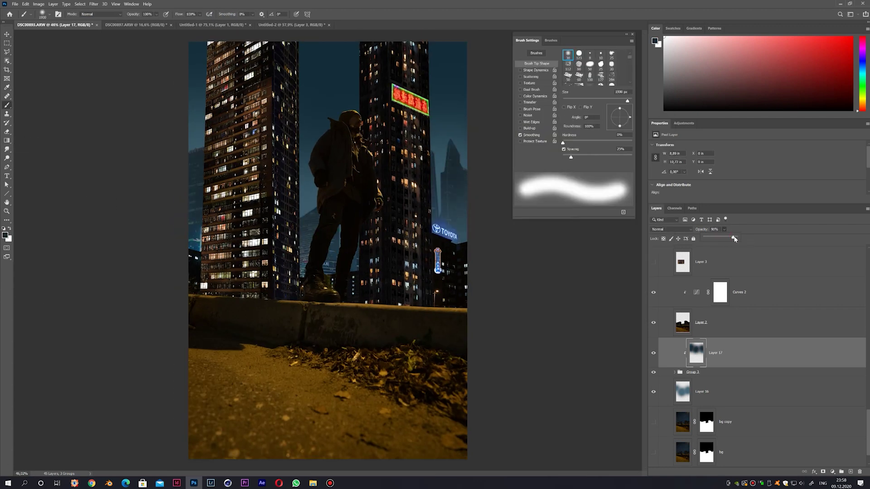
pyautogui.press('Delete')
pyautogui.click(851, 472)
pyautogui.rightClick(772, 358)
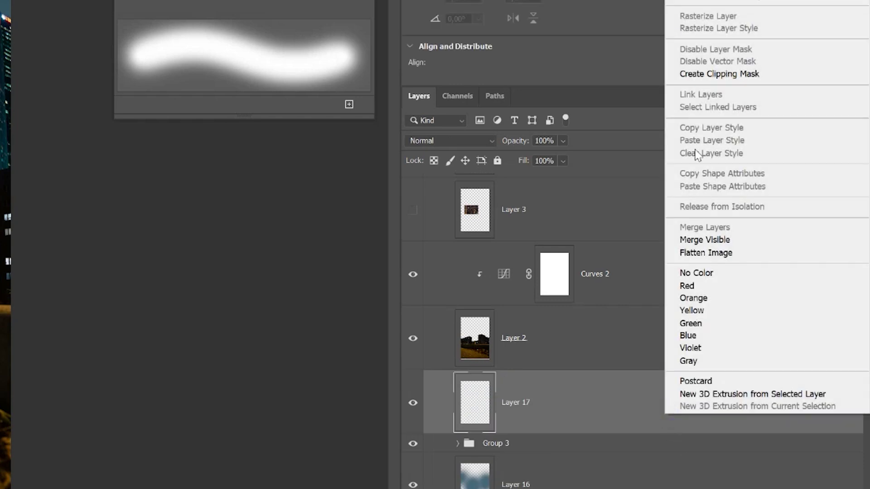
pyautogui.click(716, 74)
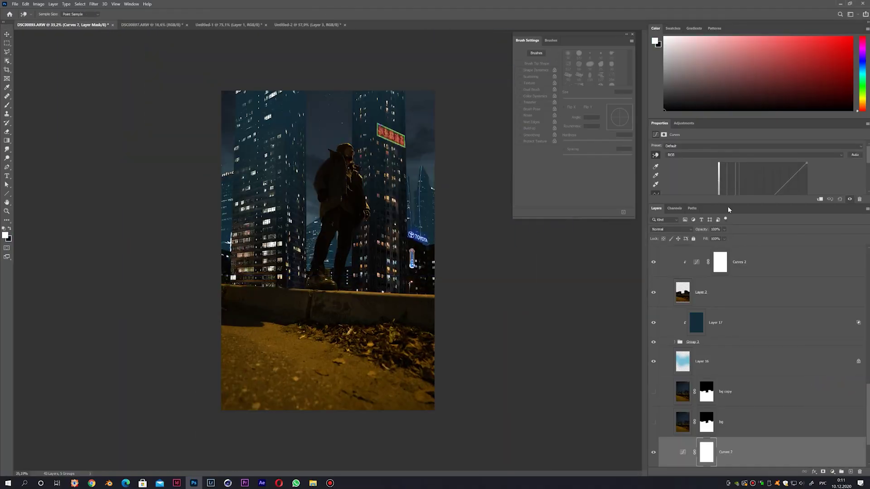
# Translate 'THIS IS SIMPLE NON BG' to Chinese, copy it, and start a text layer over the left tower
pyautogui.write('THIS IS SIM')
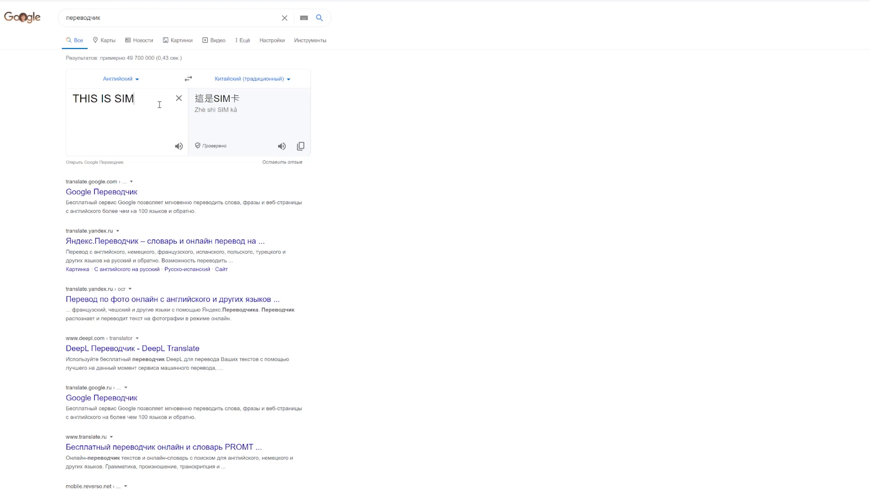
pyautogui.write('PLE NEON SIGN')
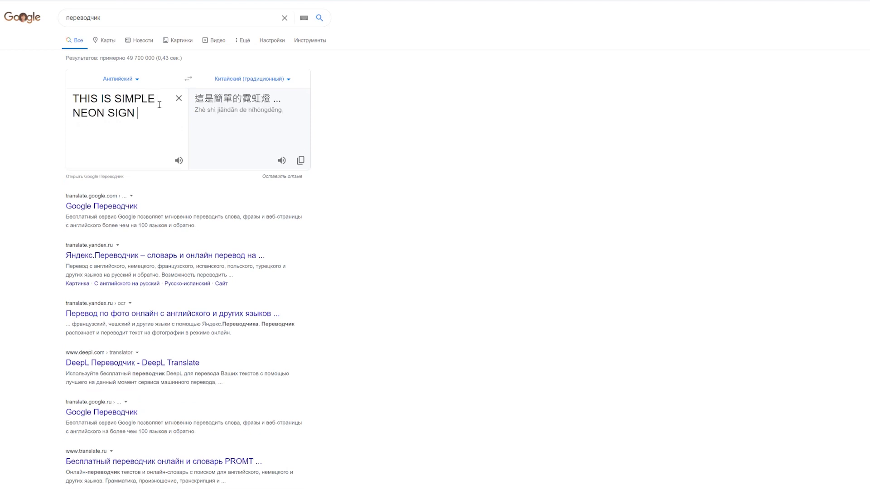
pyautogui.write('ON BG')
pyautogui.hotkey('ctrl', 'a')
pyautogui.moveTo(194, 98); pyautogui.dragTo(290, 98)
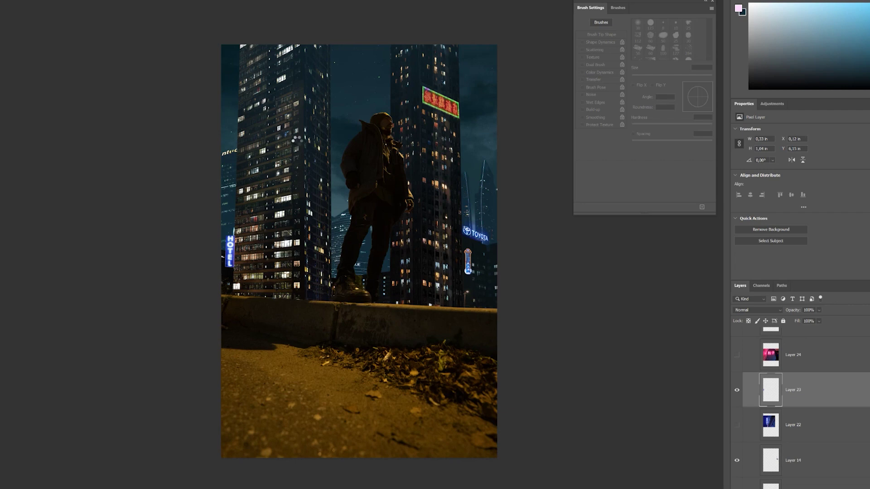
pyautogui.click(298, 138)
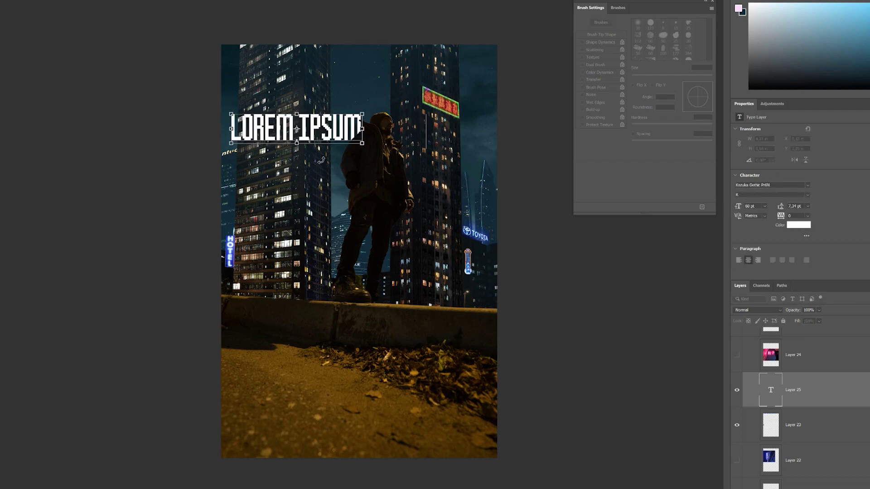
# Paste the Chinese translation as vertical text and skew it to match the tower face
pyautogui.hotkey('ctrl', 'v')
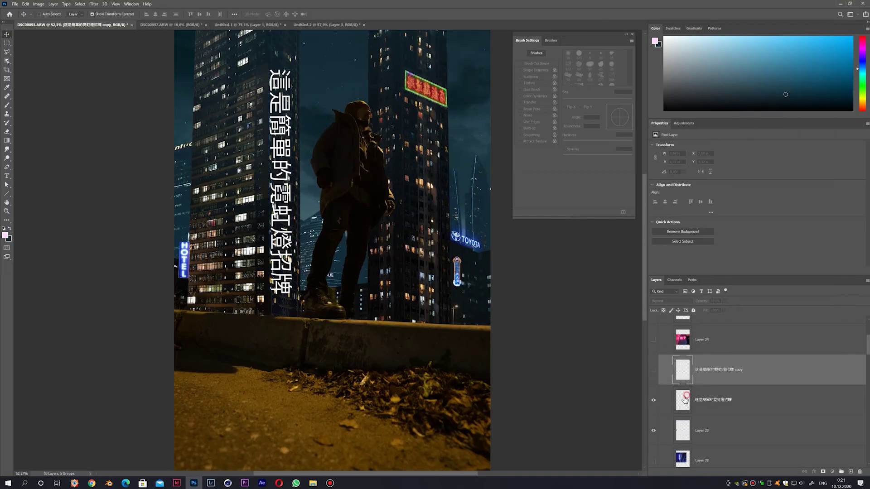
pyautogui.click(685, 400)
pyautogui.hotkey('ctrl', 't')
pyautogui.moveTo(311, 52); pyautogui.dragTo(311, 76)
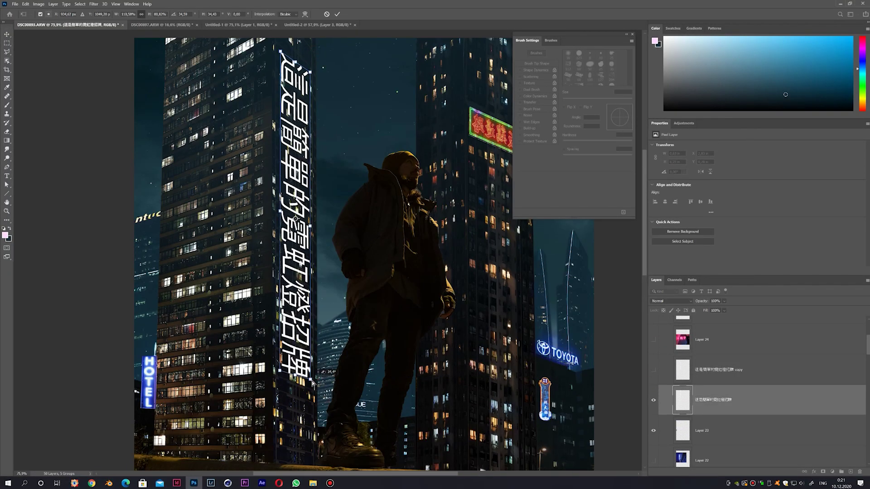
pyautogui.press('Return')
# Duplicate the Chinese text layer into extra copies and apply Gaussian Blur to one
pyautogui.scroll(-3, 281, 181)
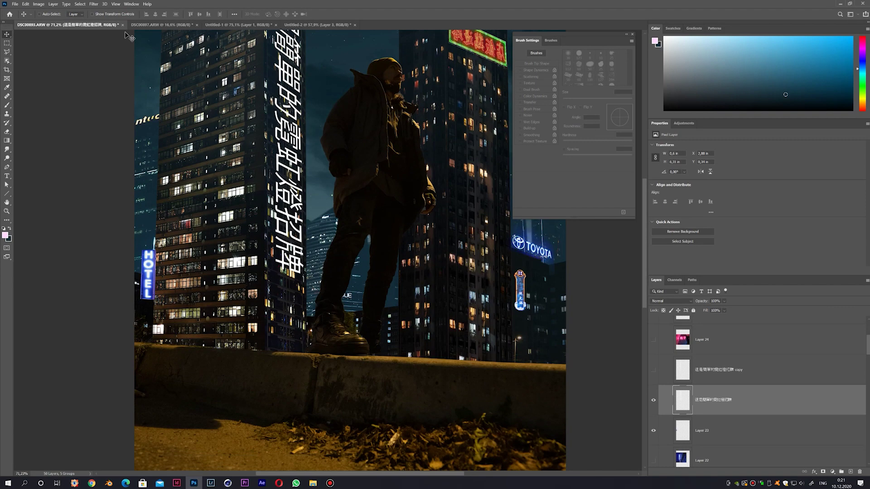
pyautogui.scroll(-2, 270, 225)
pyautogui.scroll(-2, 270, 225)
pyautogui.scroll(1, 304, 234)
pyautogui.hotkey('ctrl', 'j')
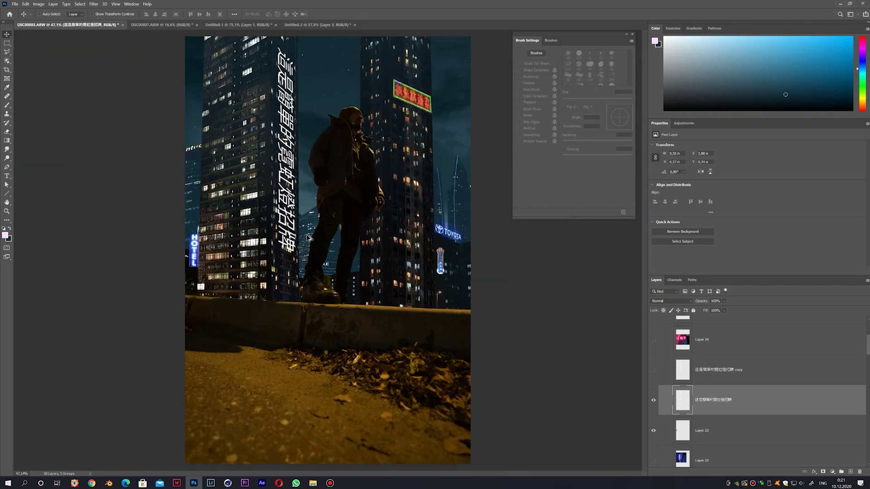
pyautogui.hotkey('ctrl', 'j')
pyautogui.hotkey('ctrl', 'j')
pyautogui.scroll(-1, 345, 241)
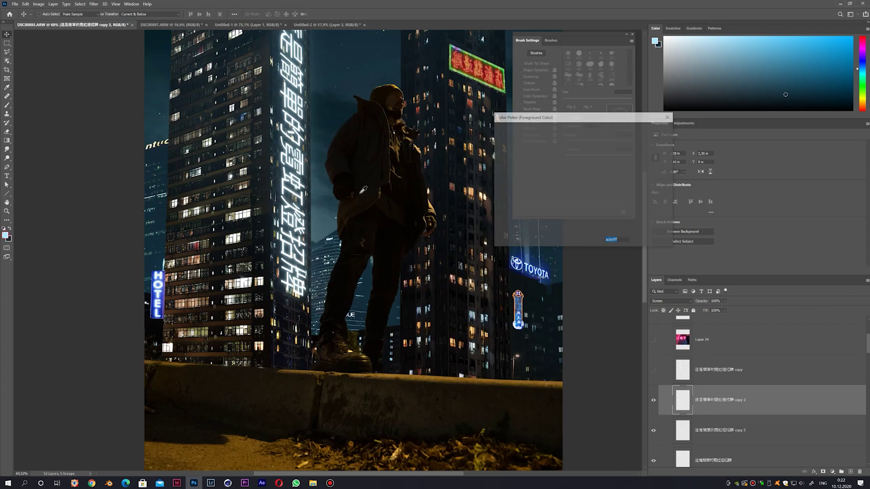
pyautogui.hotkey('ctrl', 'z')
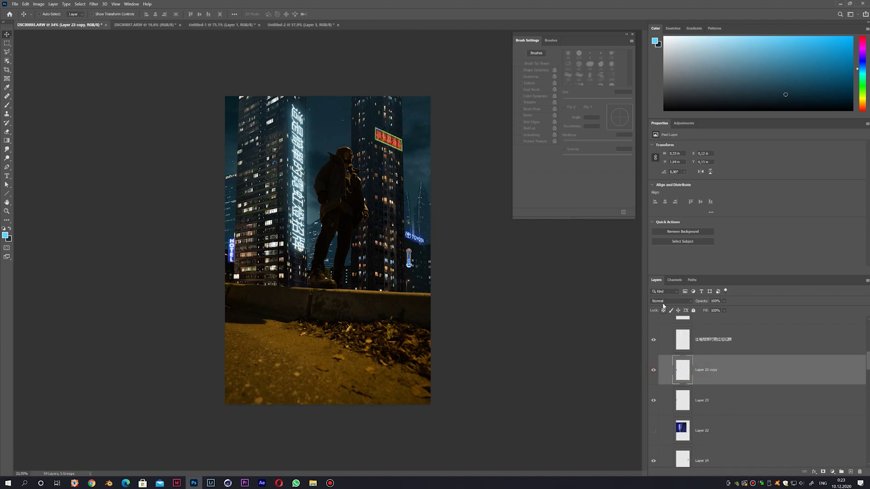
pyautogui.click(94, 3)
pyautogui.click(106, 11)
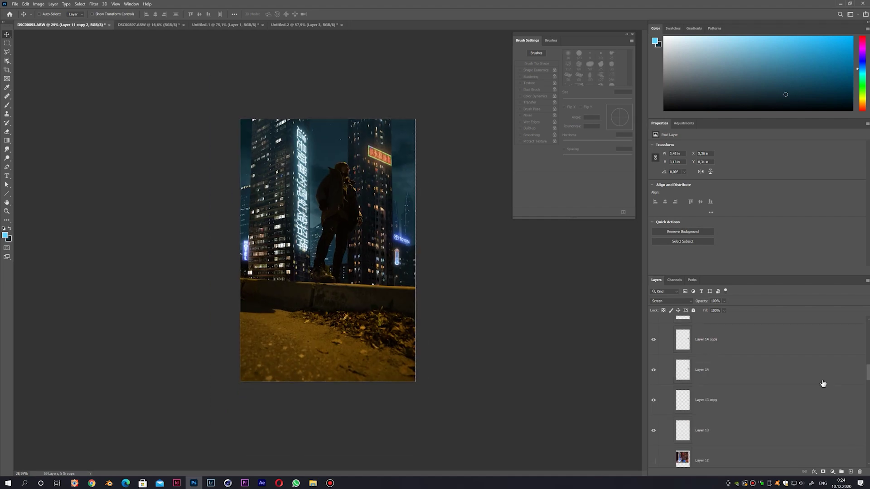
# Clip the Hue/Saturation adjustment to the layer below and shift its hue to -15
pyautogui.click(801, 179)
pyautogui.moveTo(757, 172); pyautogui.dragTo(741, 173)
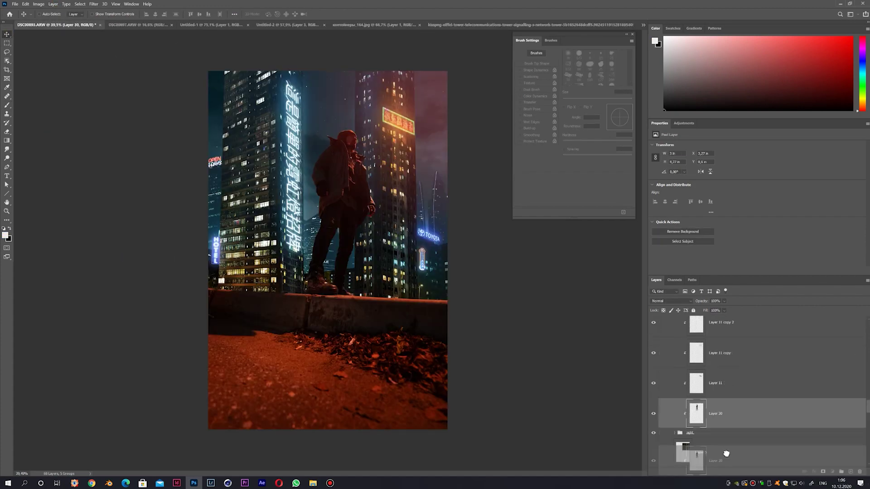
# Raise the tower layer in the stack, position it on the right skyline, and duplicate it
pyautogui.moveTo(717, 453); pyautogui.dragTo(716, 362)
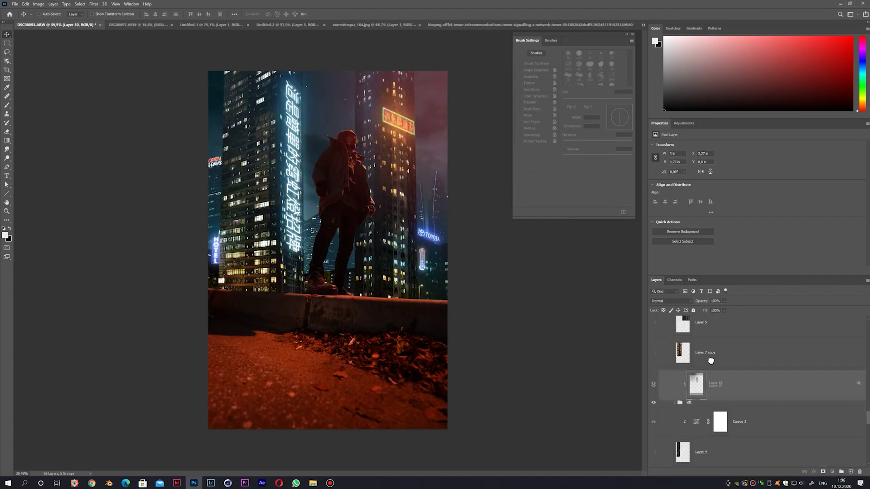
pyautogui.moveTo(422, 181); pyautogui.dragTo(425, 178)
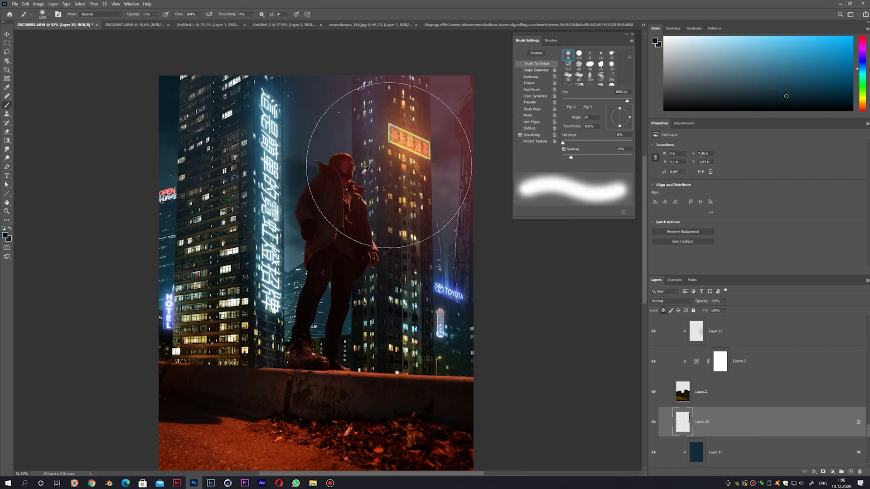
pyautogui.scroll(-3, 341, 183)
pyautogui.hotkey('ctrl', 'j')
pyautogui.hotkey('ctrl', 't')
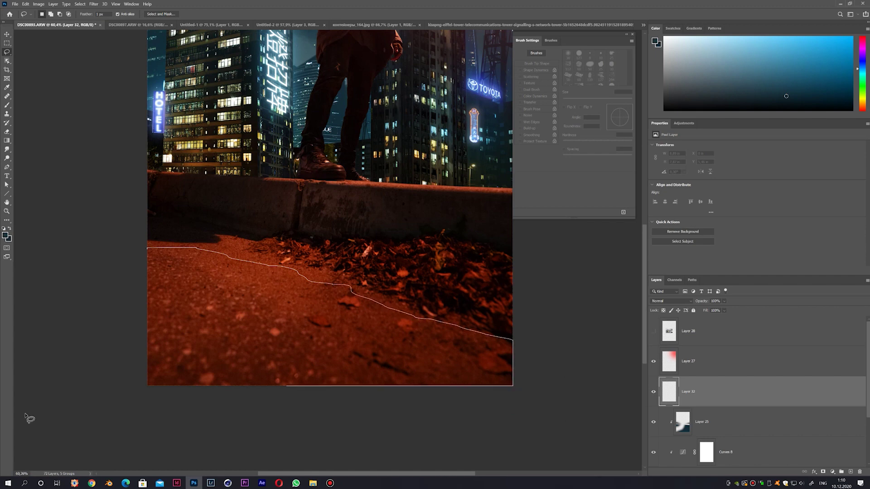
# Fill the lower street selection with dark teal to form the puddle
pyautogui.scroll(-2, 168, 311)
pyautogui.scroll(-2, 168, 311)
pyautogui.hotkey('alt', 'BackSpace')
pyautogui.scroll(-1, 728, 423)
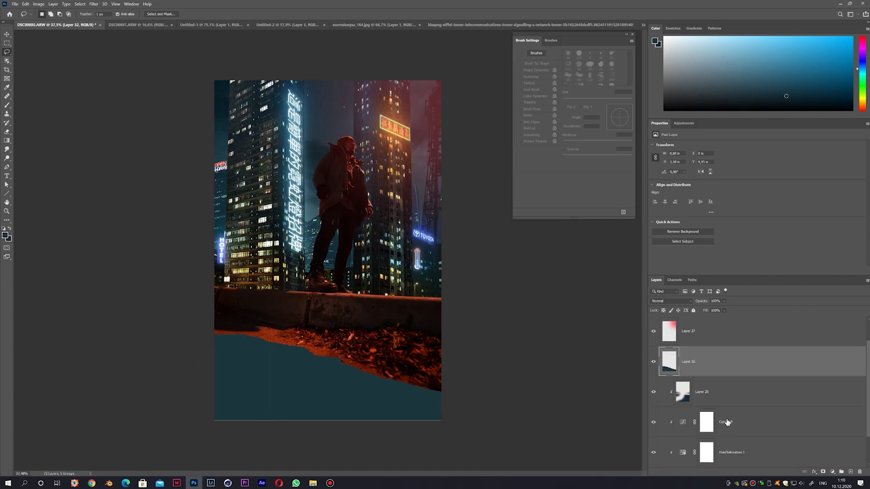
pyautogui.scroll(-1, 728, 422)
# Duplicate Group 2 above the puddle, flip it upside down, and clip it to the puddle
pyautogui.click(690, 463)
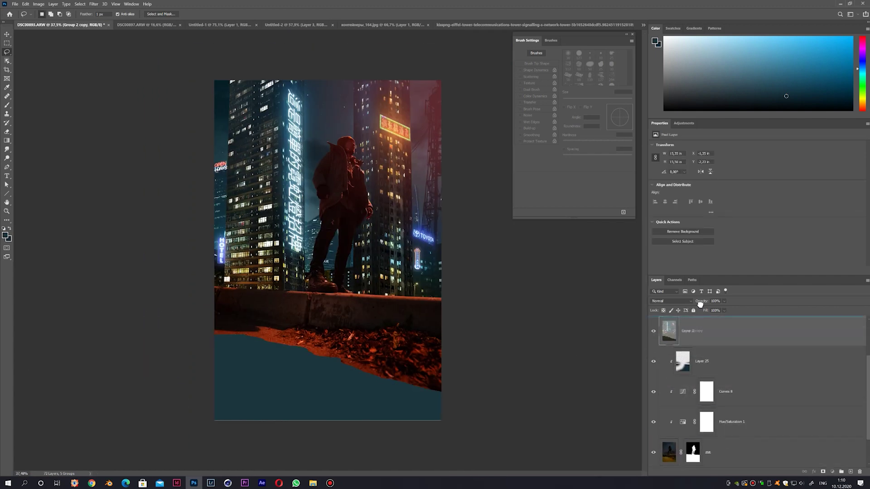
pyautogui.moveTo(690, 463); pyautogui.dragTo(690, 347)
pyautogui.hotkey('ctrl', 't')
pyautogui.press('Return')
pyautogui.rightClick(760, 363)
pyautogui.click(784, 194)
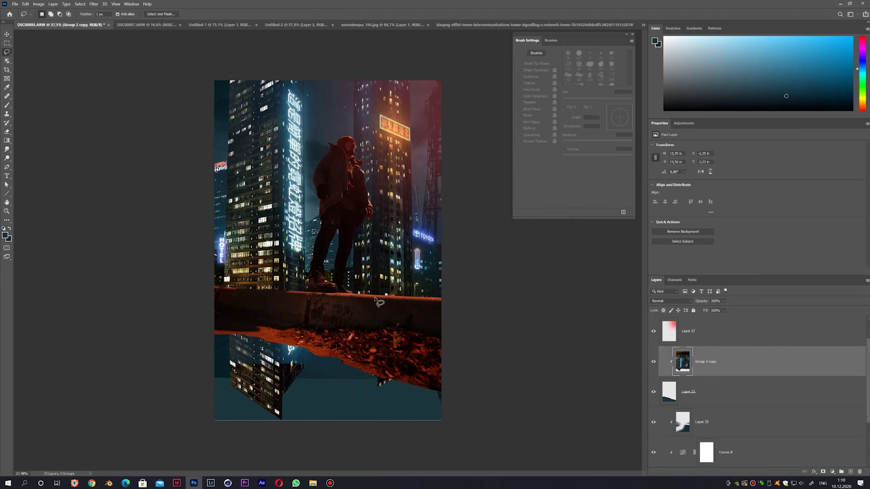
# Lower the flipped city reflection into the puddle and squash it vertically
pyautogui.click(7, 34)
pyautogui.moveTo(335, 371); pyautogui.dragTo(350, 437)
pyautogui.scroll(-3, 327, 251)
pyautogui.moveTo(348, 390); pyautogui.dragTo(348, 272)
pyautogui.moveTo(259, 302); pyautogui.dragTo(272, 337)
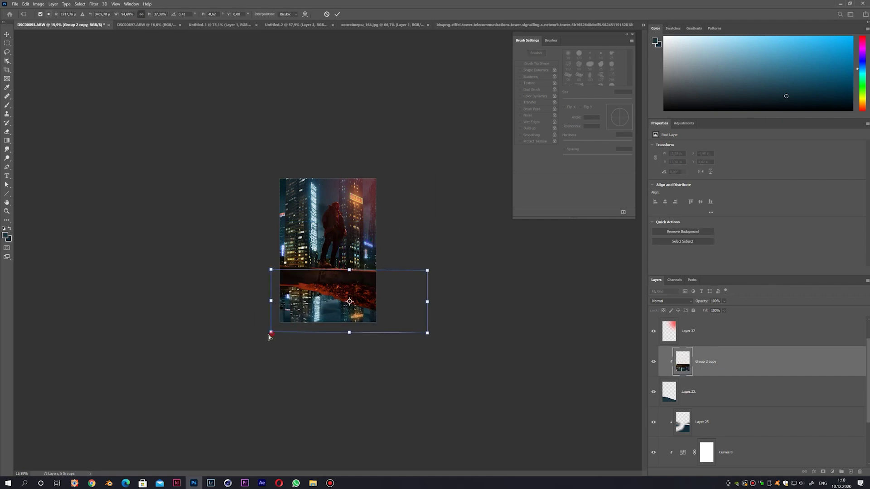
pyautogui.scroll(2, 301, 302)
# Distort the reflection's corners for perspective, commit it, and select the puddle layer
pyautogui.moveTo(363, 398); pyautogui.dragTo(356, 399)
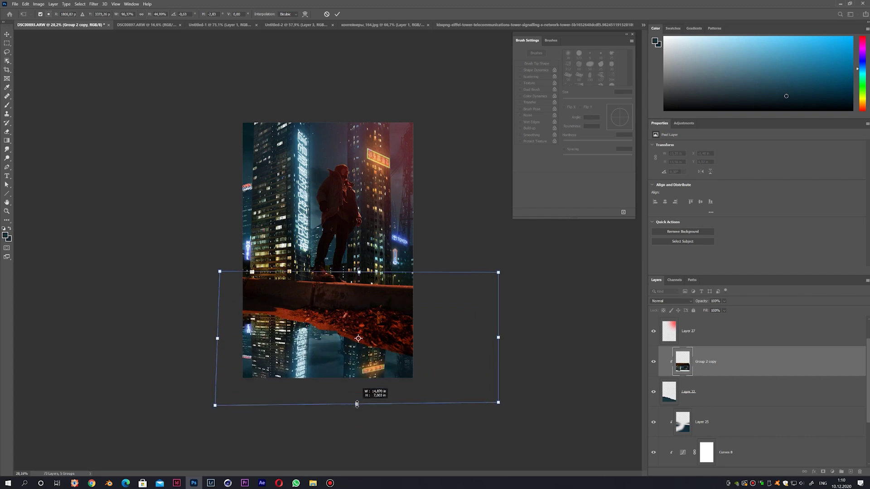
pyautogui.moveTo(216, 407)
pyautogui.mouseDown()
pyautogui.moveTo(222, 428)
pyautogui.moveTo(236, 427)
pyautogui.mouseUp()
pyautogui.moveTo(220, 272); pyautogui.dragTo(215, 271)
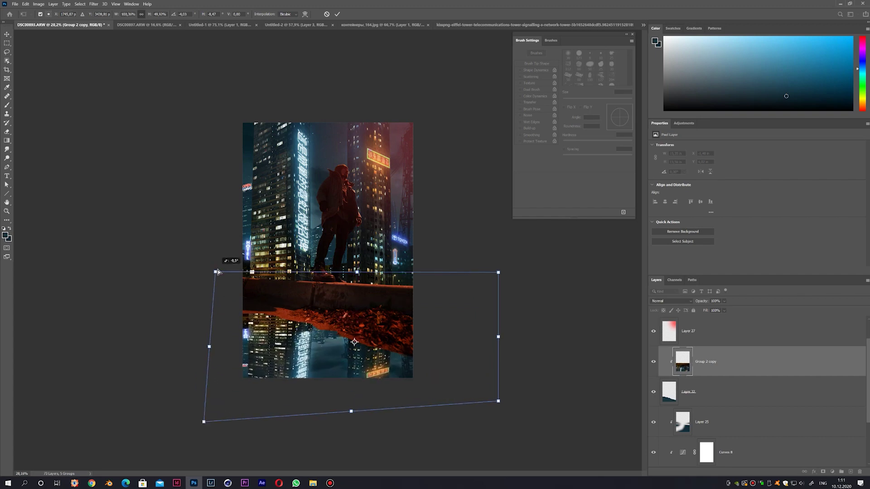
pyautogui.moveTo(498, 403); pyautogui.dragTo(511, 407)
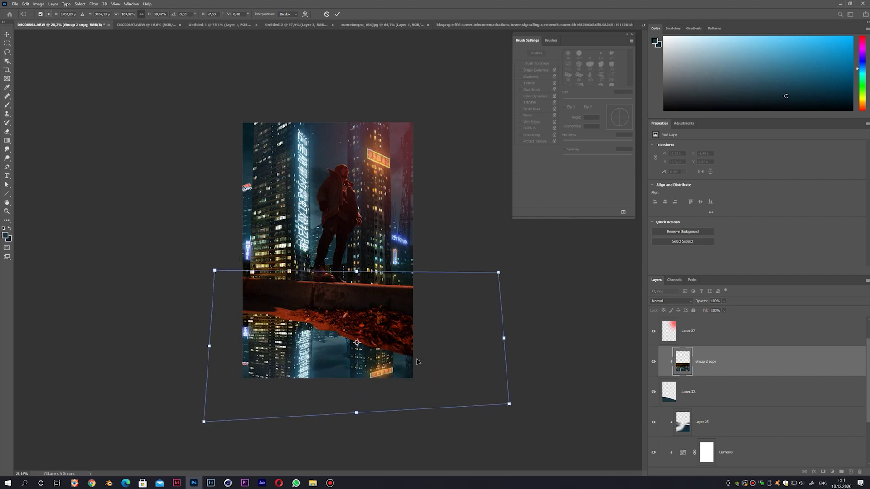
pyautogui.press('Return')
pyautogui.keyDown('alt'); pyautogui.scroll(5, 334, 320); pyautogui.keyUp('alt')
pyautogui.click(688, 392)
pyautogui.click(94, 4)
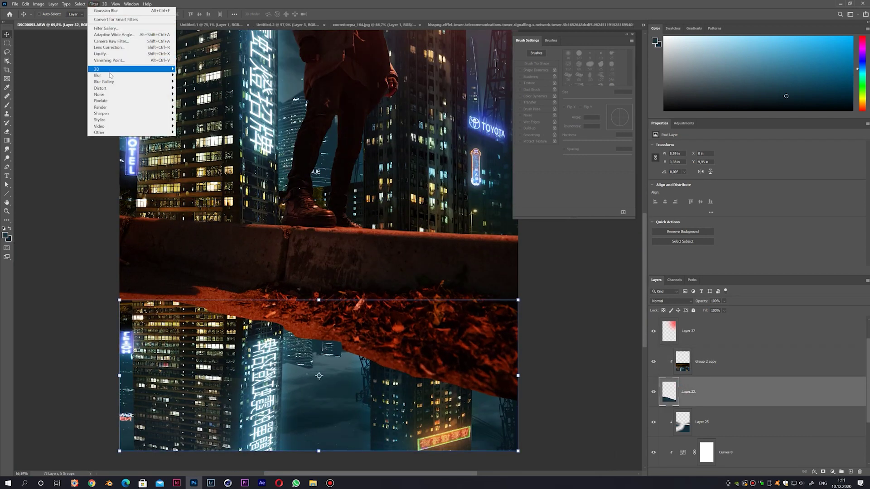
# Apply a 49.8 px Gaussian Blur to the puddle layer and check the result
pyautogui.moveTo(99, 74)
pyautogui.click(190, 100)
pyautogui.moveTo(572, 182); pyautogui.dragTo(584, 180)
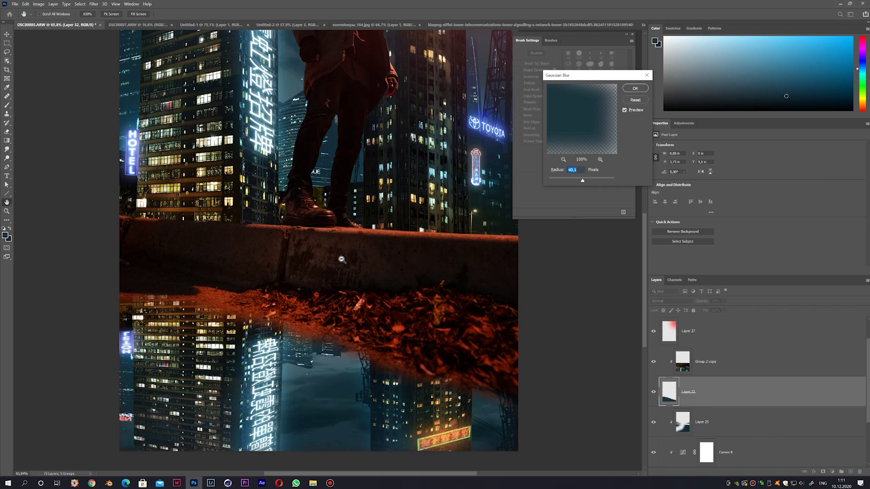
pyautogui.press('Return')
pyautogui.press('v')
pyautogui.hotkey('ctrl', '-')
pyautogui.hotkey('ctrl', '-')
pyautogui.hotkey('ctrl', '-')
pyautogui.keyDown('alt'); pyautogui.scroll(4, 317, 248); pyautogui.keyUp('alt')
pyautogui.keyDown('alt'); pyautogui.scroll(-4, 317, 248); pyautogui.keyUp('alt')
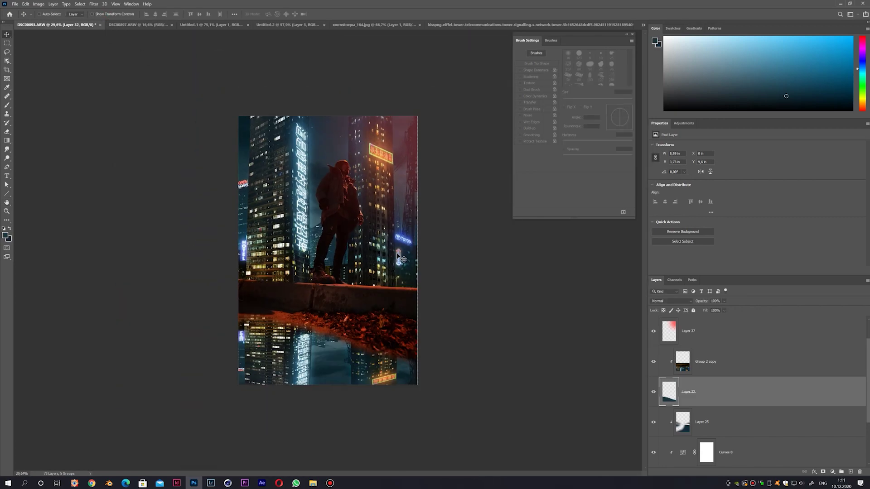
# Apply Lens Blur with threshold 19 to the merged scene copy and add a layer mask
pyautogui.keyDown('alt'); pyautogui.scroll(5, 336, 288); pyautogui.keyUp('alt')
pyautogui.keyDown('alt'); pyautogui.scroll(-3, 336, 288); pyautogui.keyUp('alt')
pyautogui.keyDown('alt'); pyautogui.scroll(1, 336, 287); pyautogui.keyUp('alt')
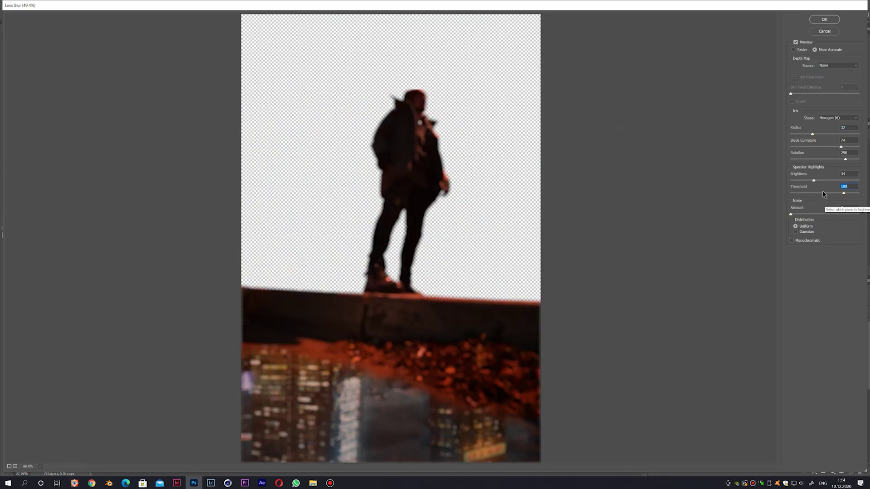
pyautogui.moveTo(824, 194); pyautogui.dragTo(797, 195)
pyautogui.click(824, 19)
pyautogui.click(823, 472)
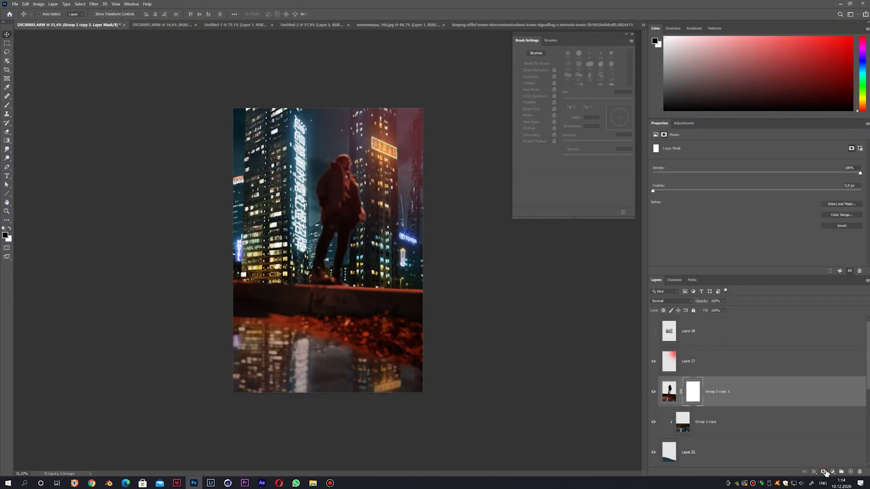
# Set a 200 px soft brush to mask the man back to sharpness
pyautogui.write('200')
pyautogui.press('Return')
pyautogui.click(346, 152)
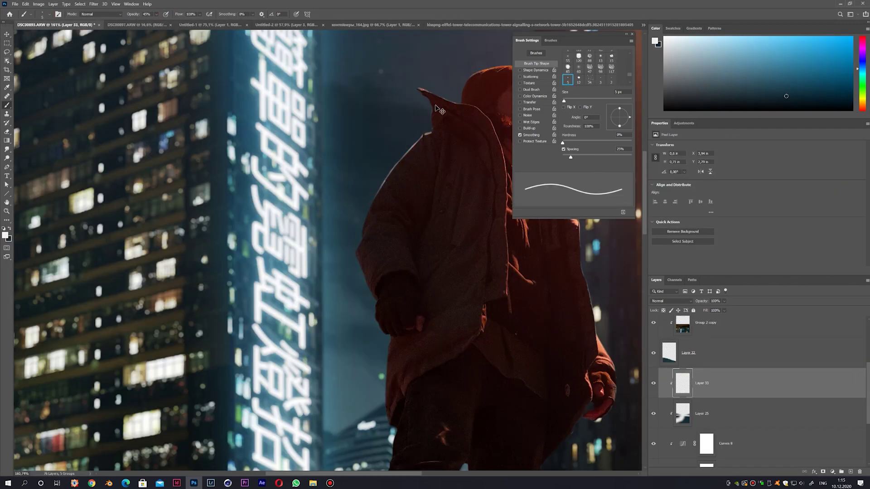
pyautogui.scroll(-5, 363, 227)
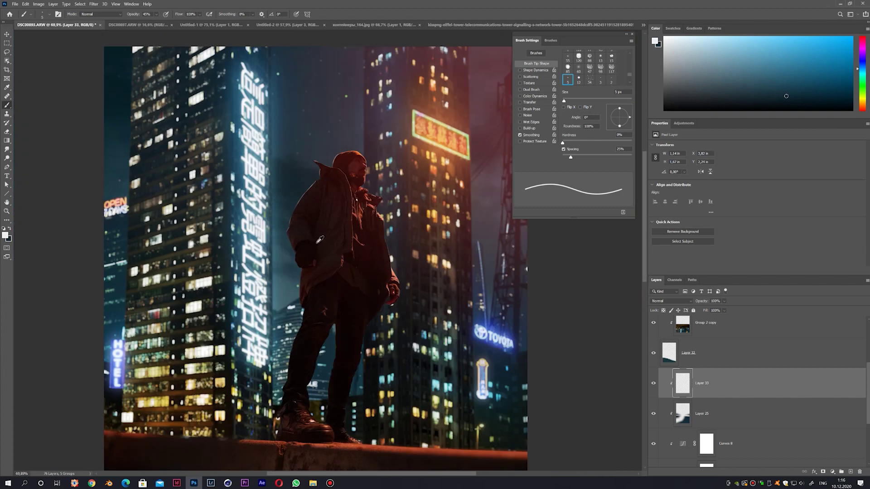
pyautogui.scroll(6, 257, 145)
pyautogui.scroll(-5, 287, 242)
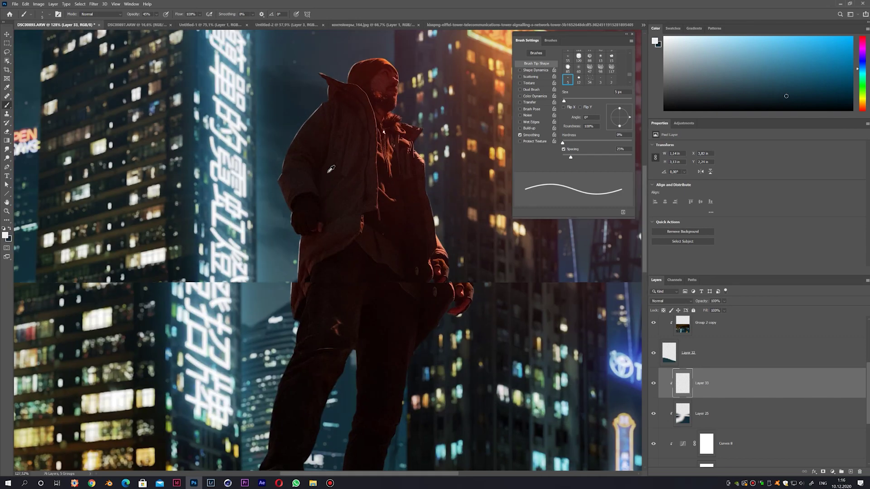
pyautogui.click(833, 472)
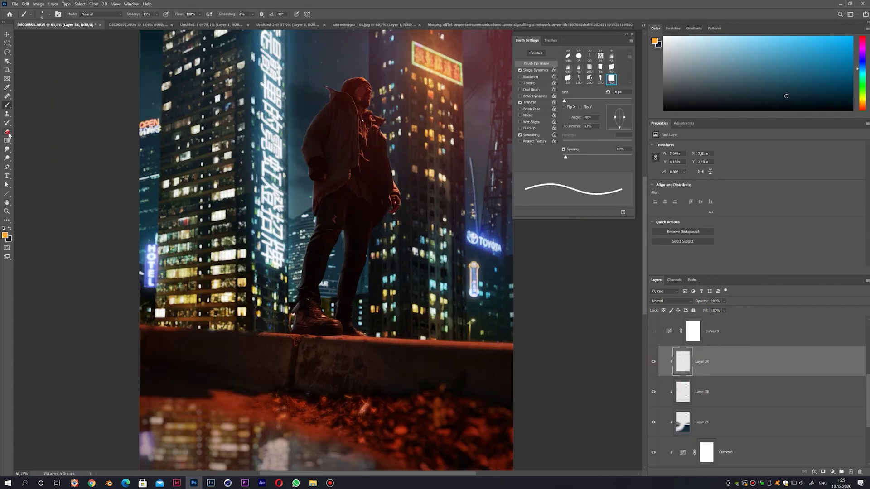
# Select the Eraser tool
pyautogui.click(7, 133)
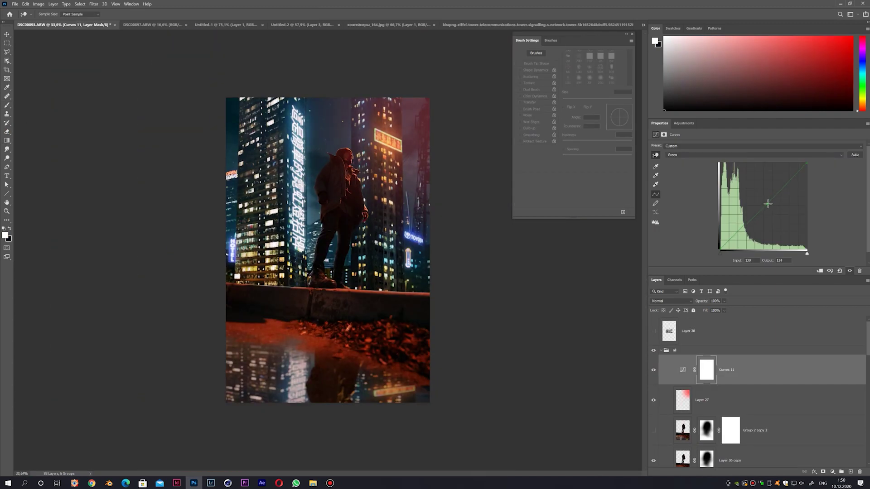